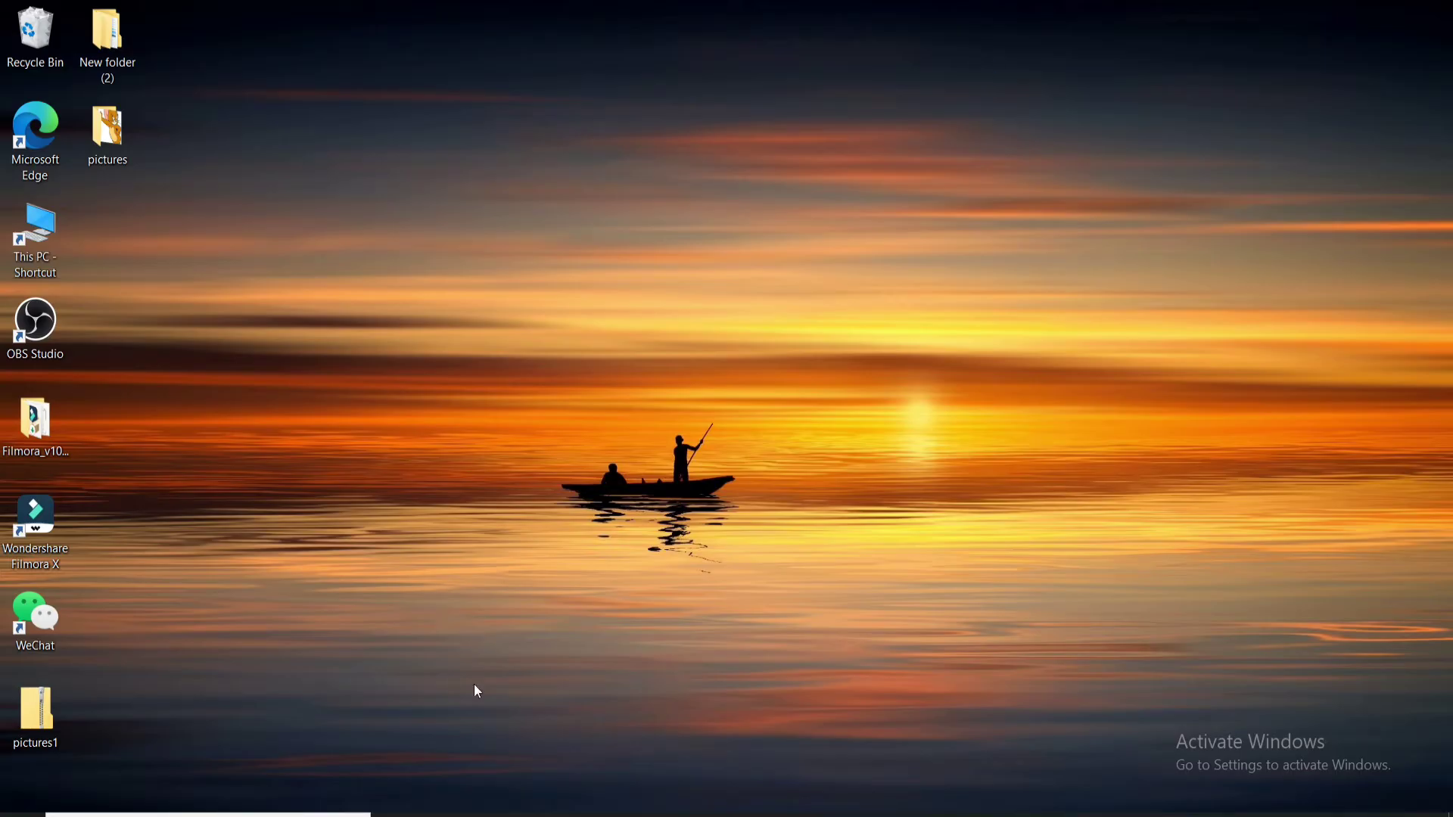
left_click(487, 814)
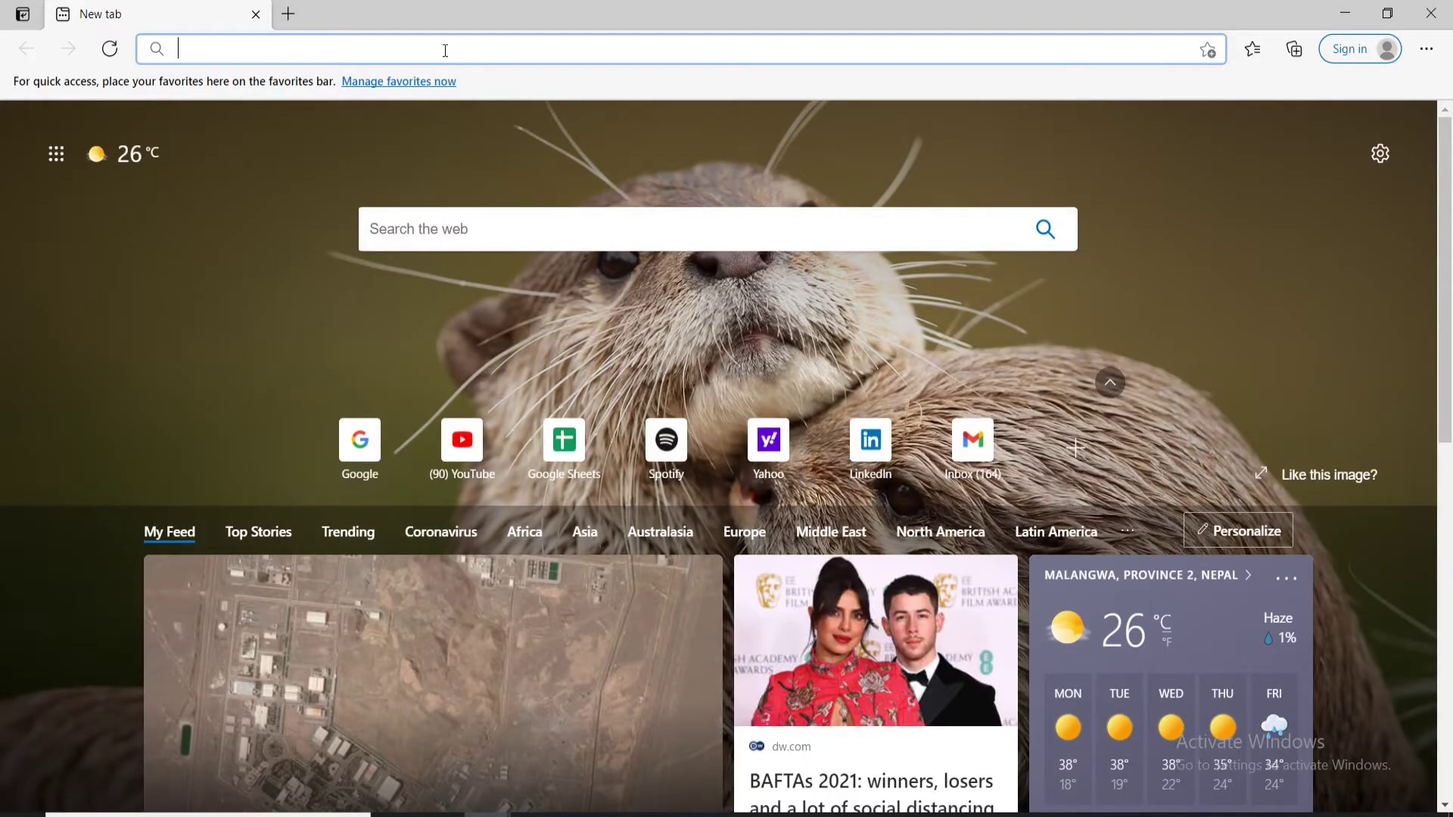
type("www.ya")
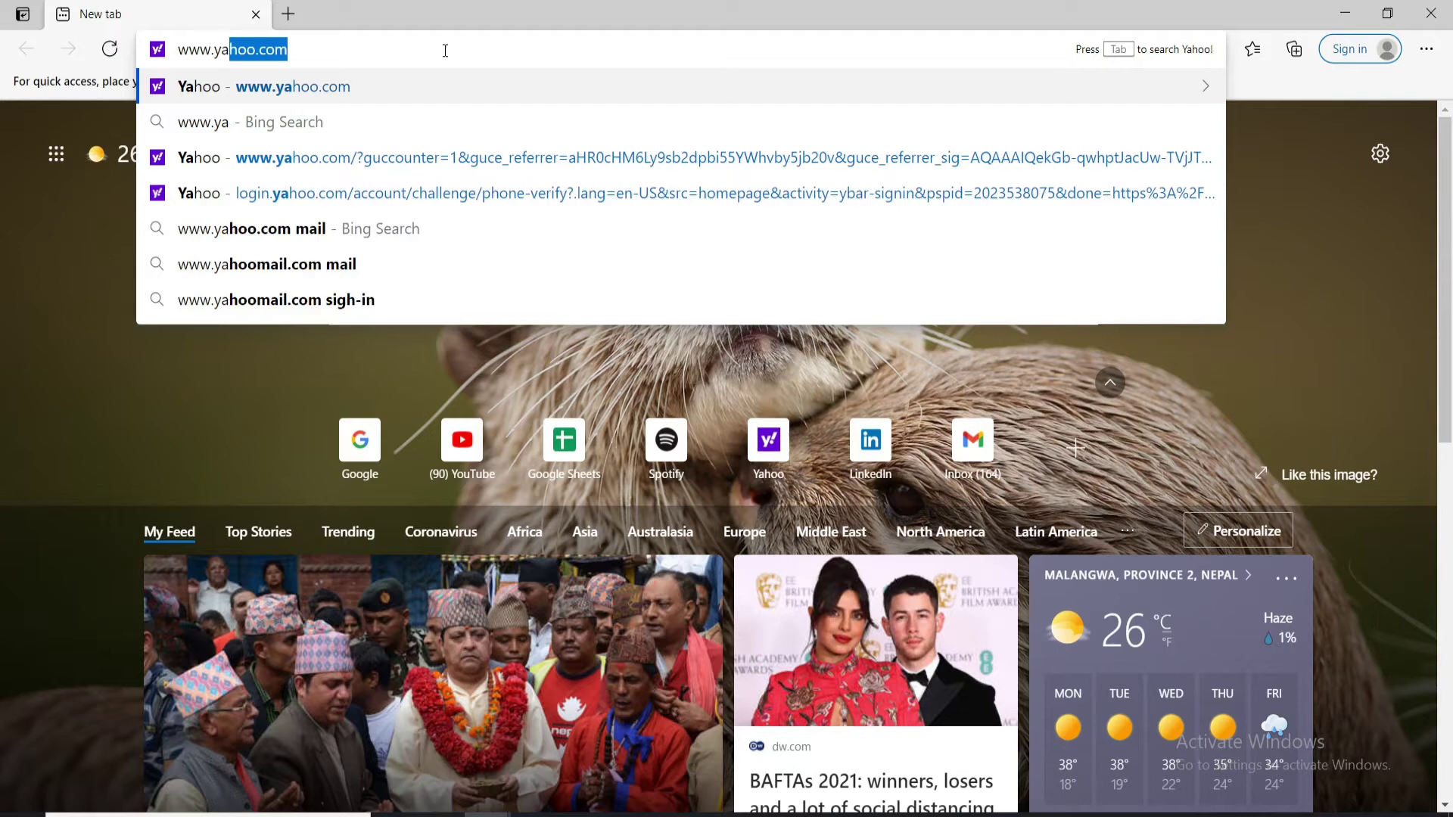
type("hoo.com")
key("Return")
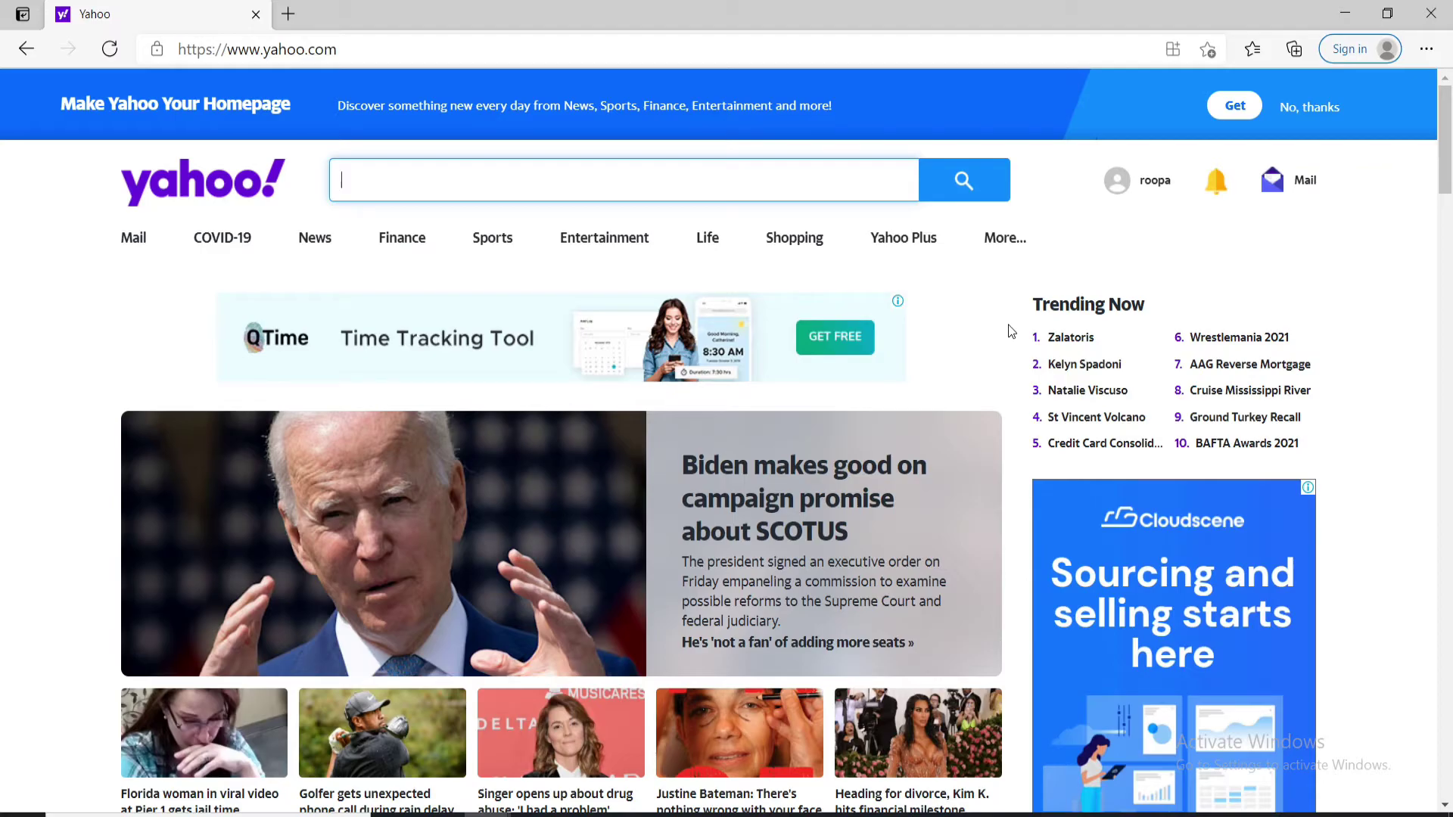
left_click(1274, 187)
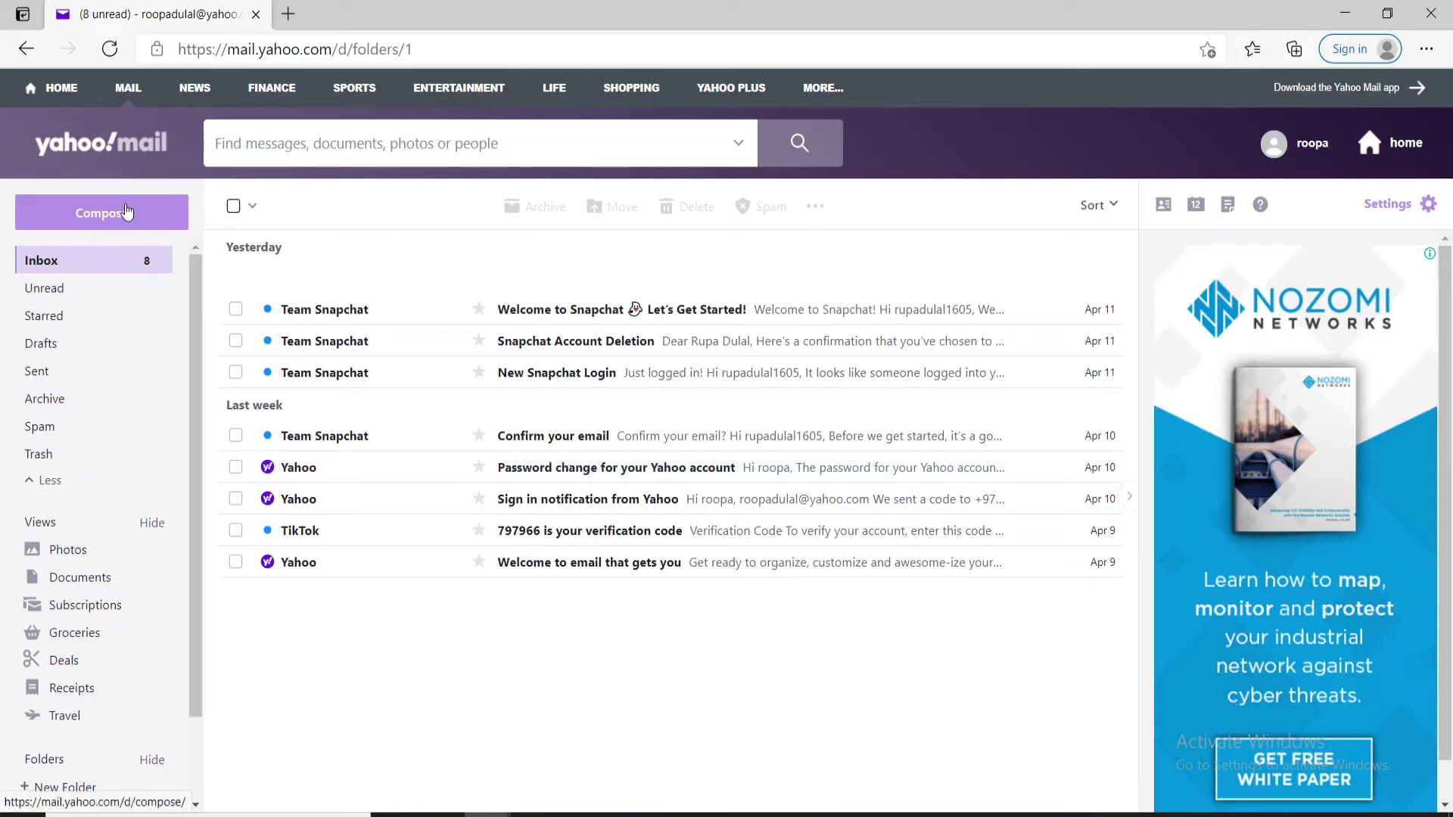
Step: Start a new email to the suggested contact, subject 'testing sending a folder attachment.'
left_click(121, 211)
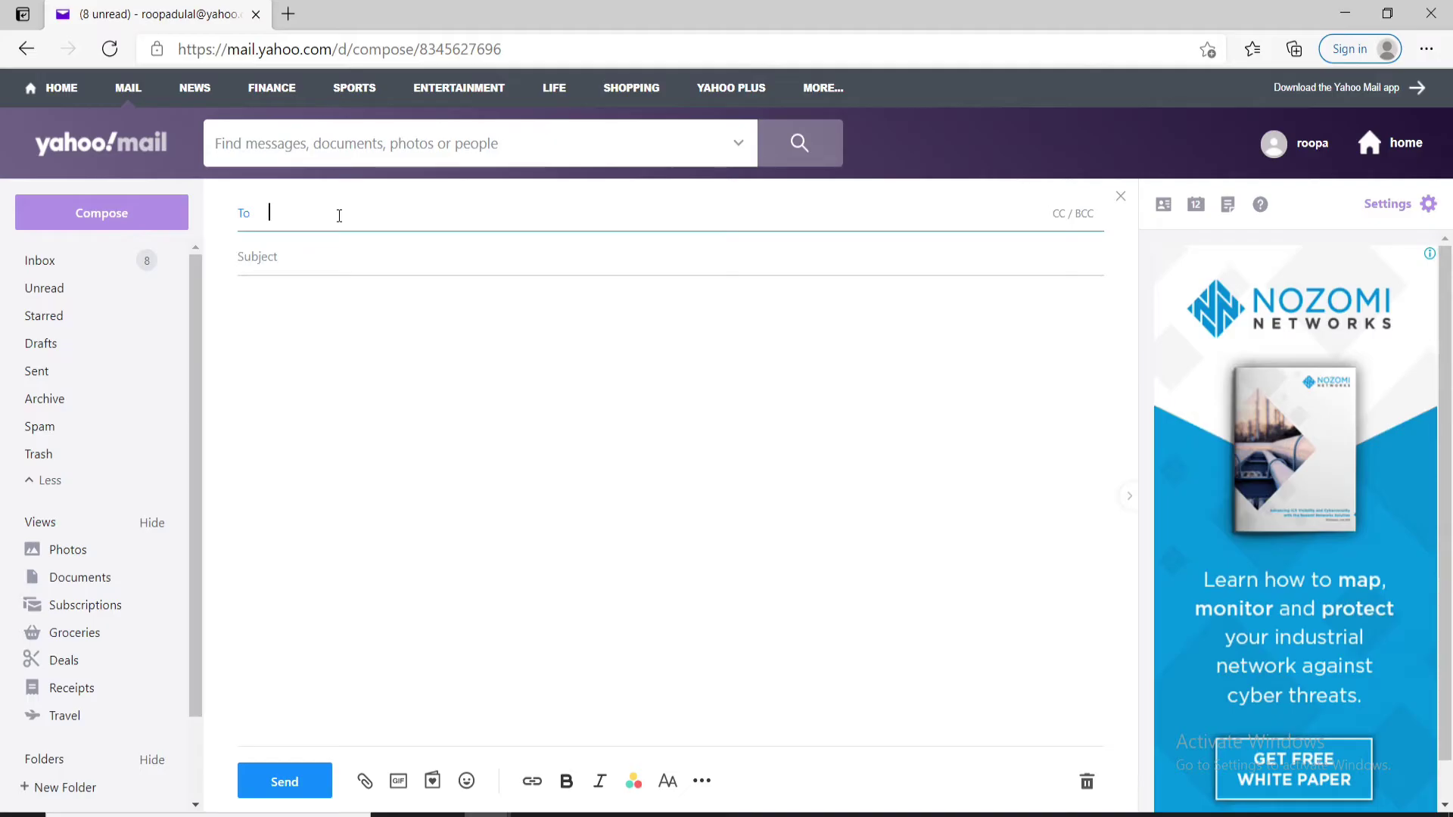
type("r")
key("Return")
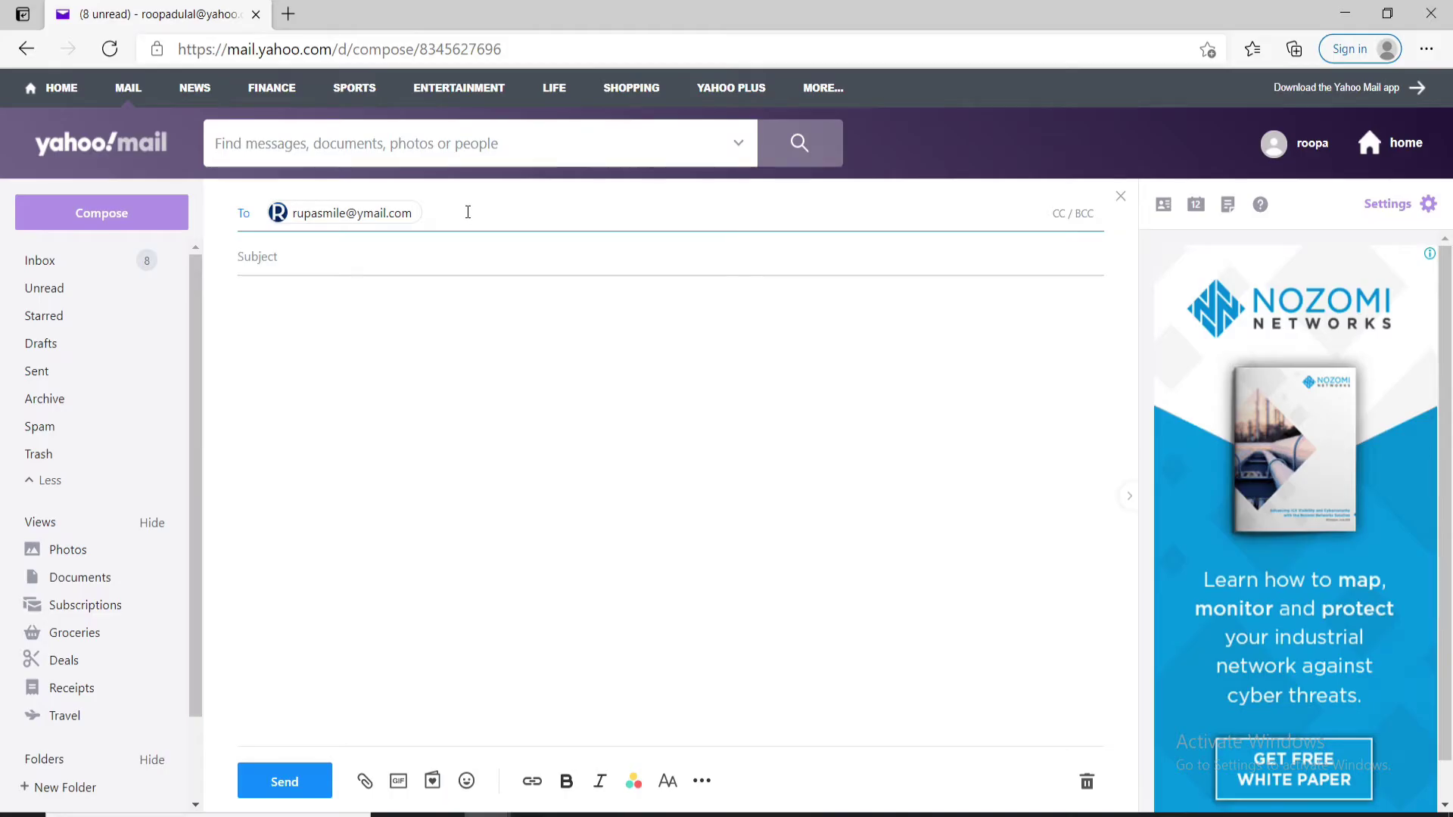
type("r")
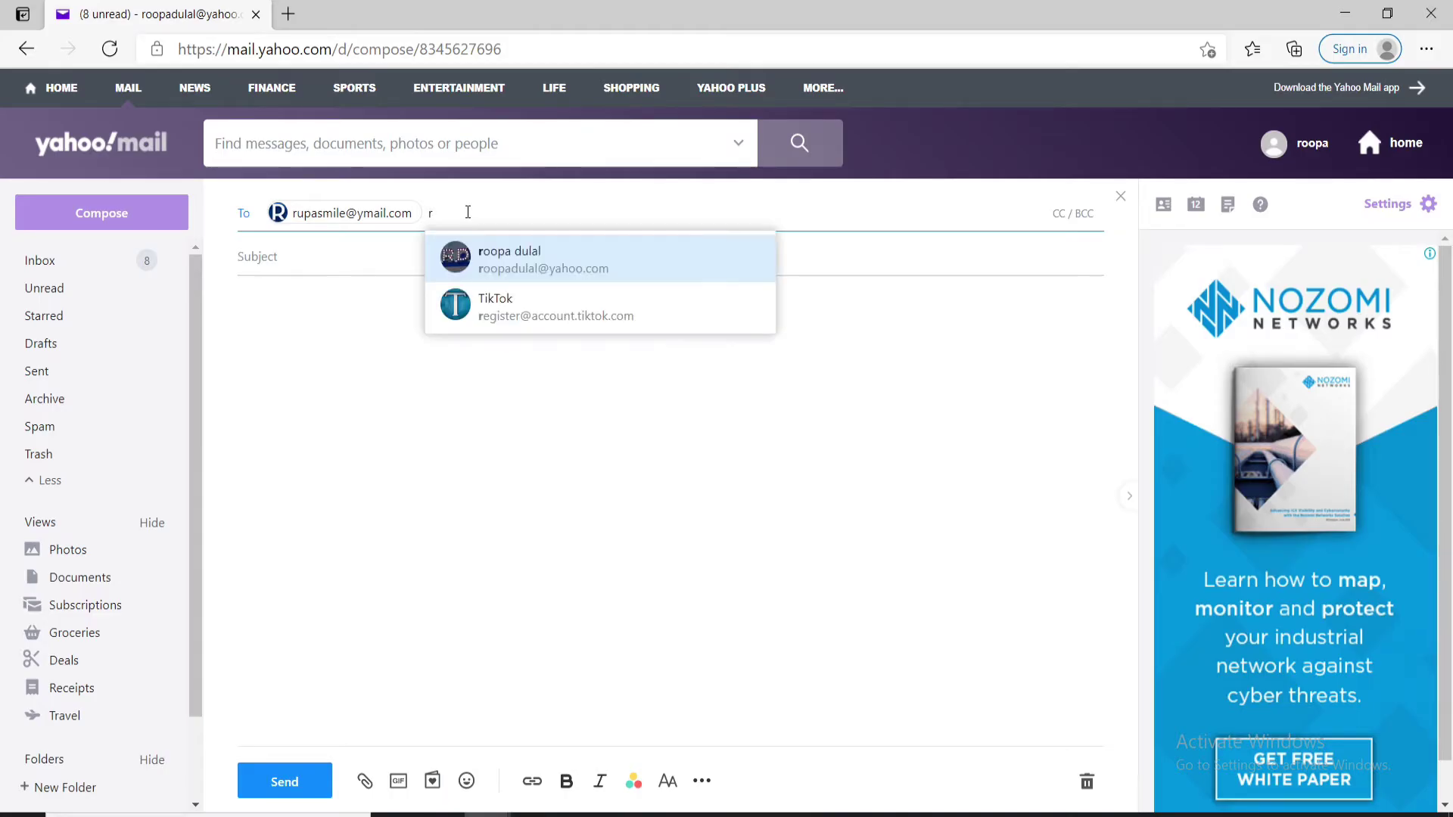
left_click(545, 307)
left_click(310, 264)
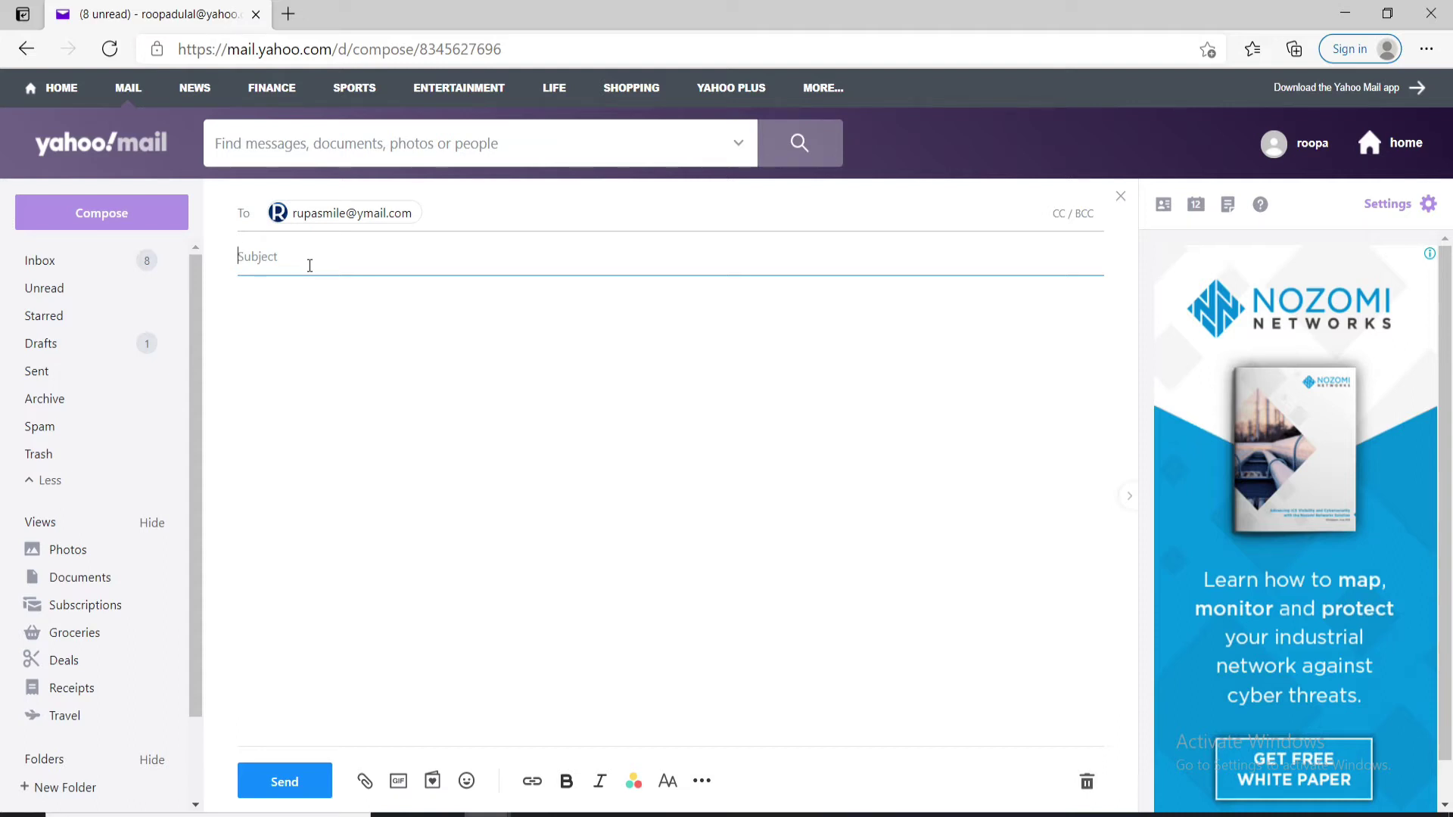
type("testing sending a folder attachment.")
left_click(290, 364)
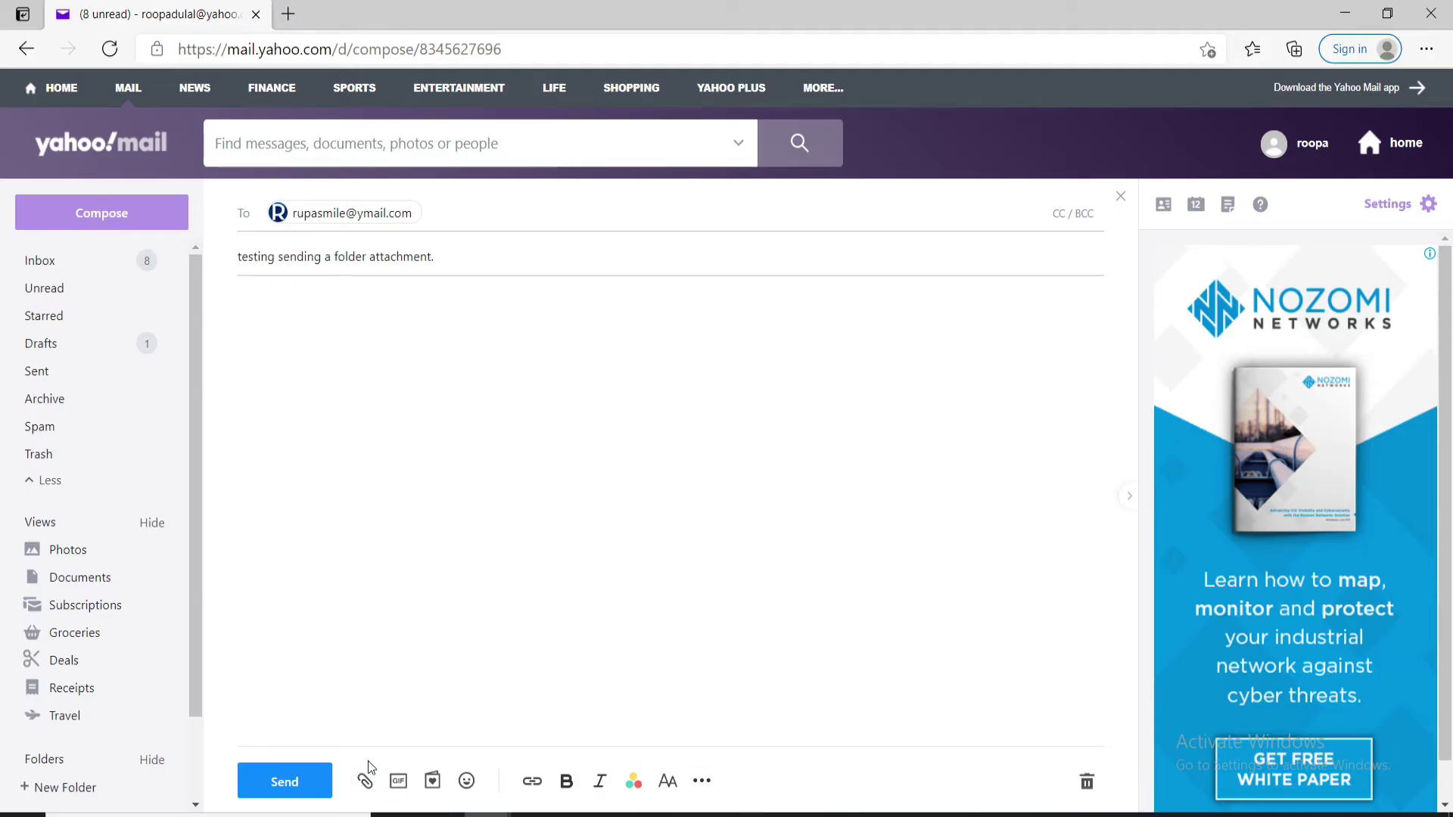
Step: Attach pictures1.zip from the computer to the draft
left_click(366, 786)
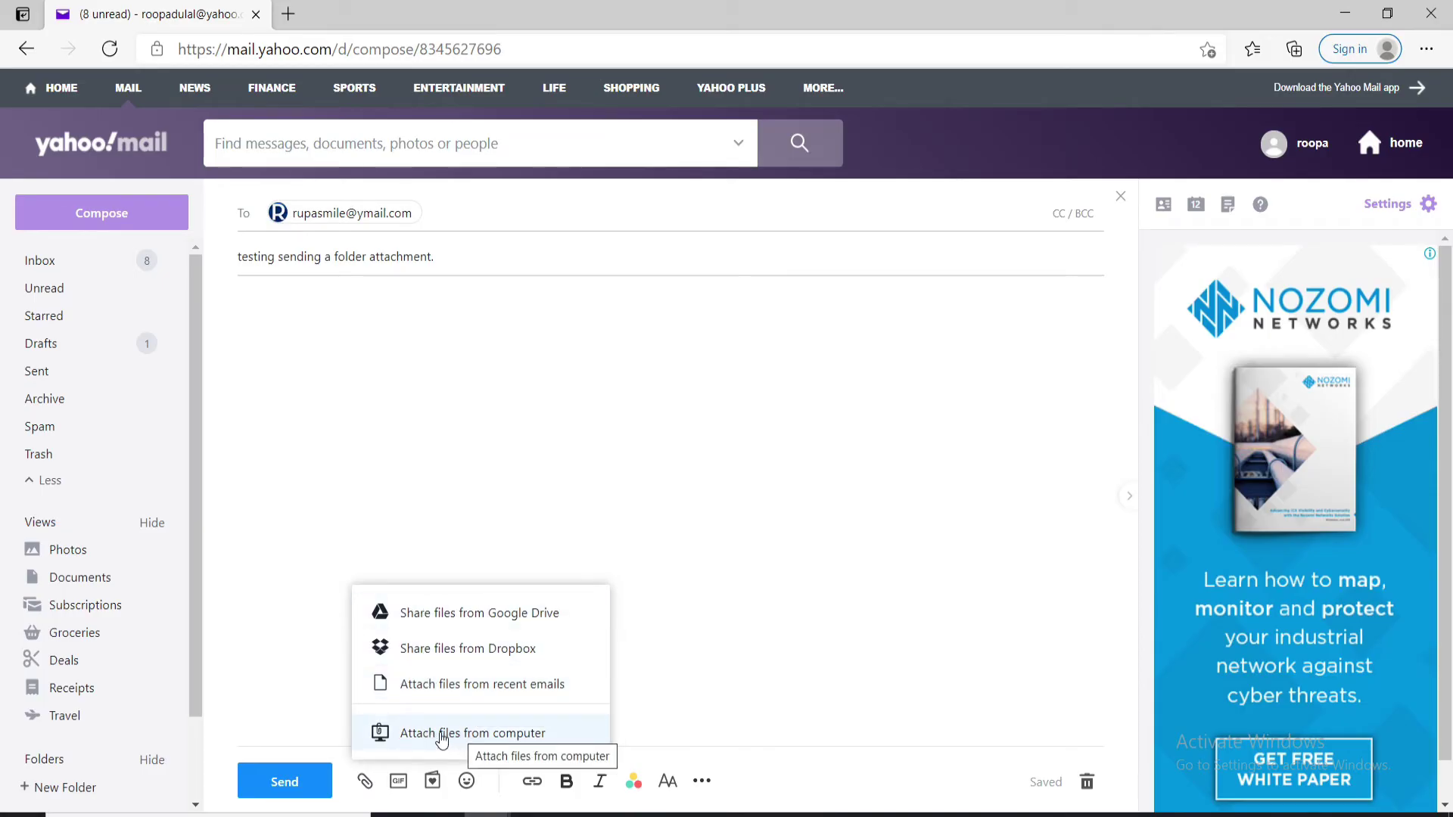
left_click(442, 735)
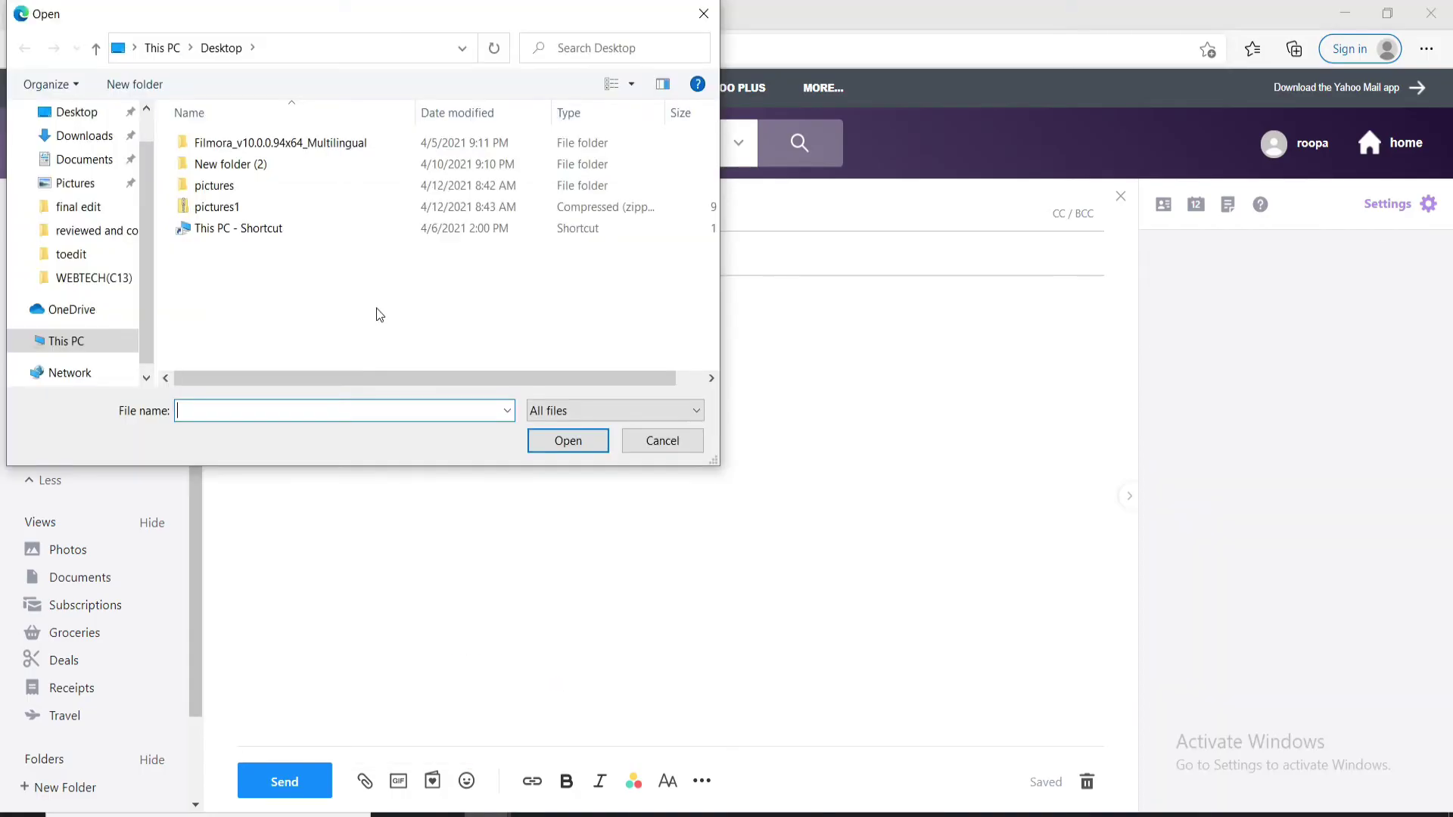
left_click(219, 212)
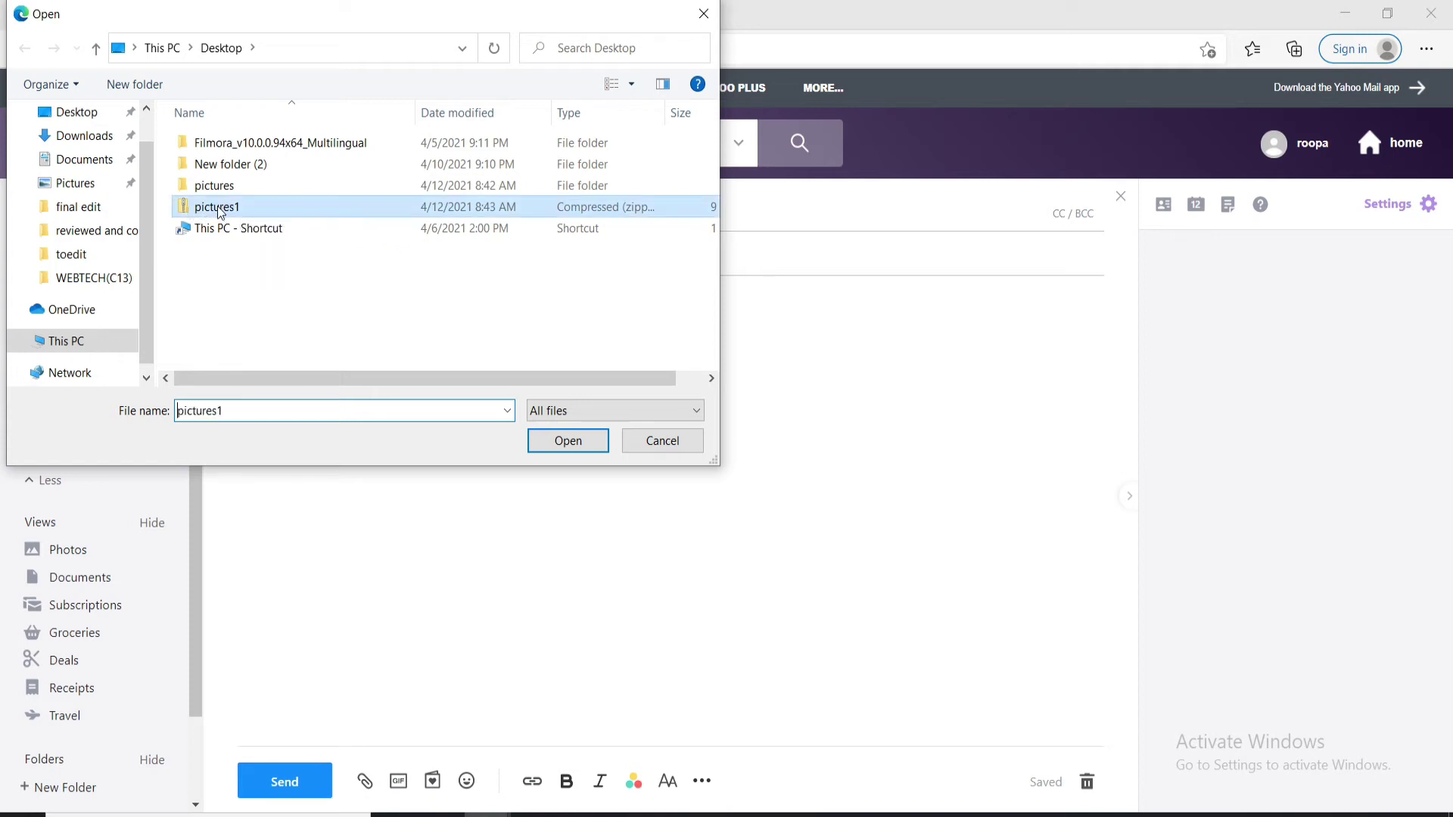
left_click(571, 442)
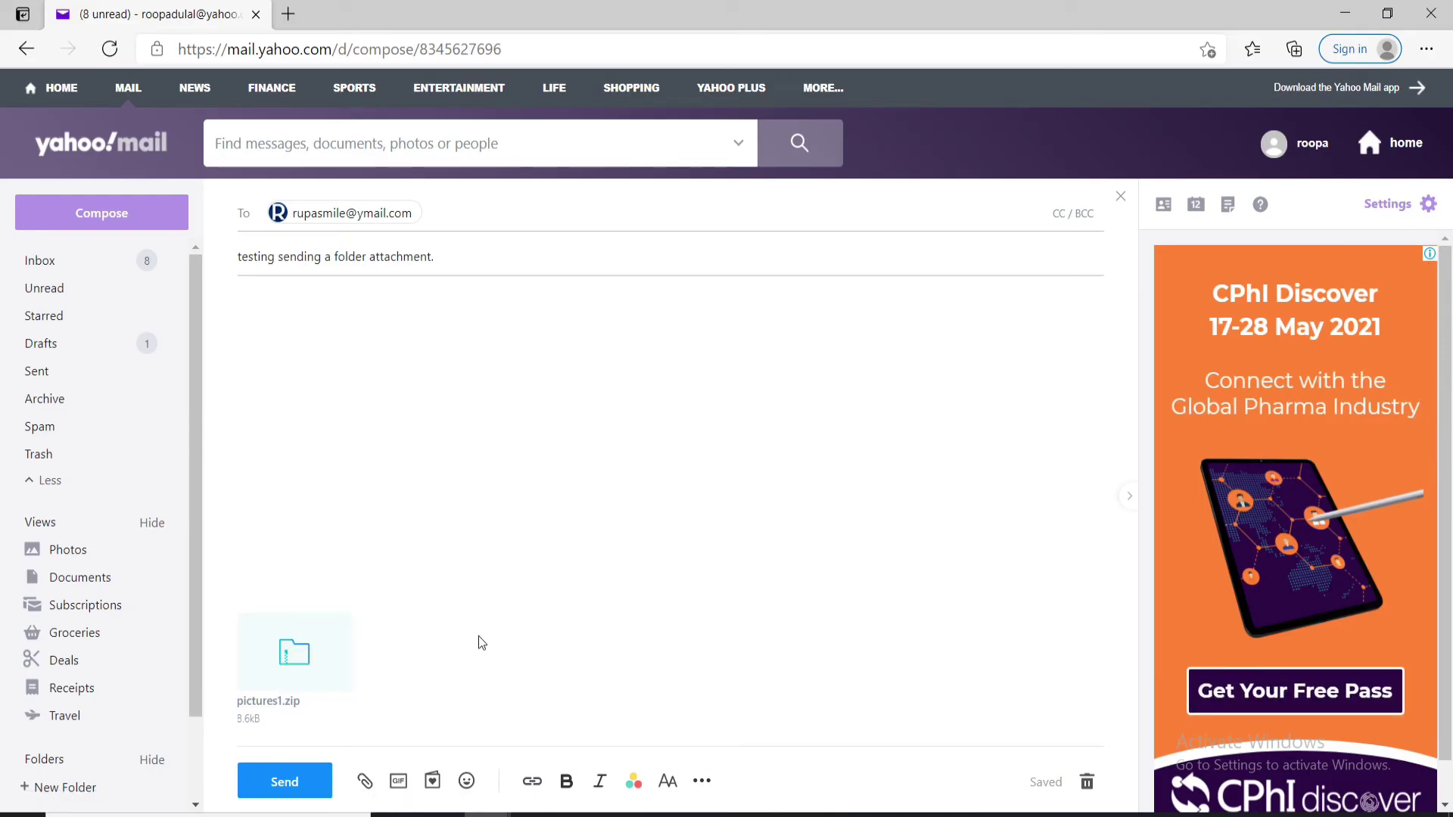
Step: Send the email with pictures1.zip attached
left_click(285, 783)
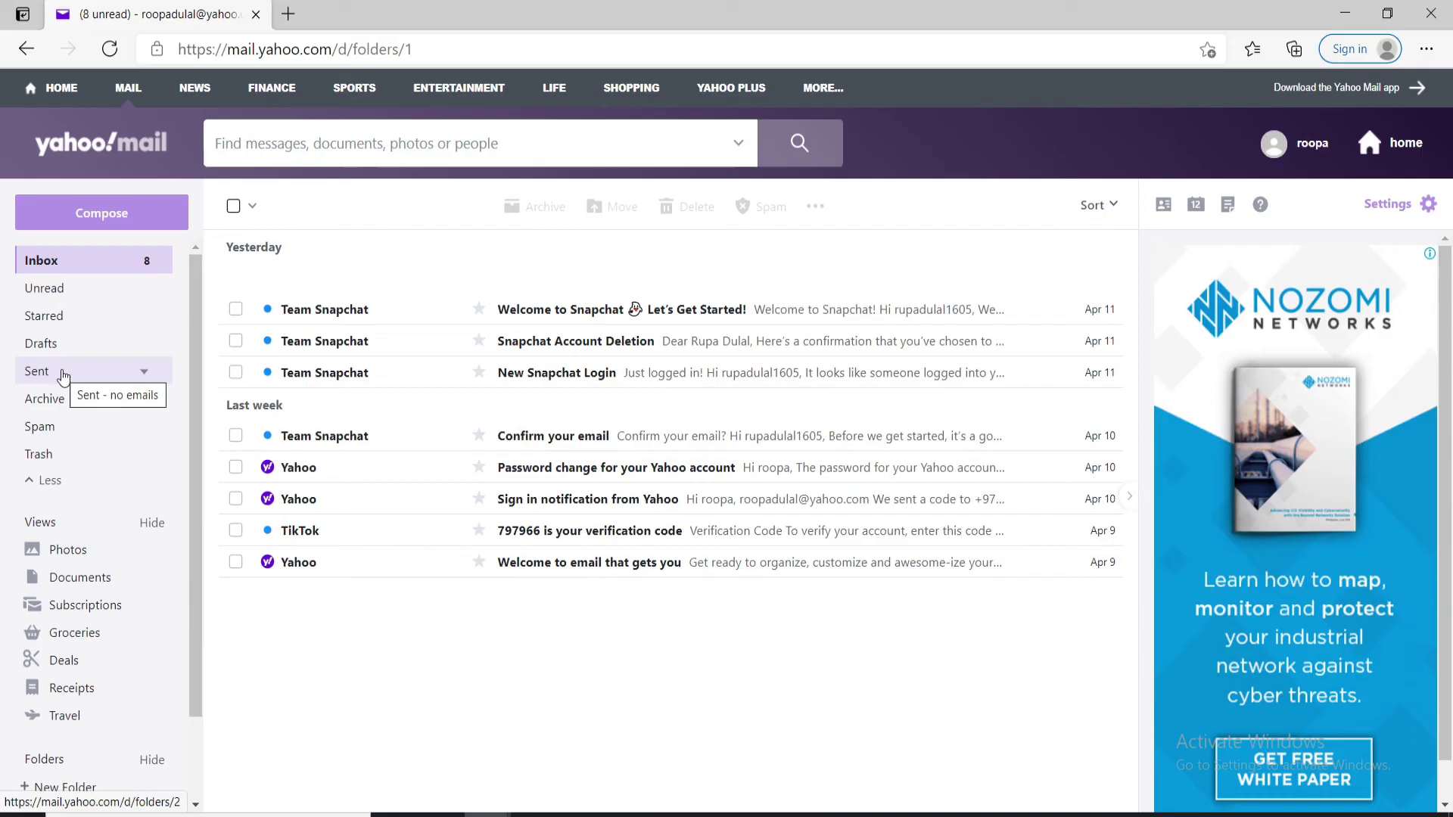
Step: Open the Sent folder to check the message and its attachment
left_click(37, 372)
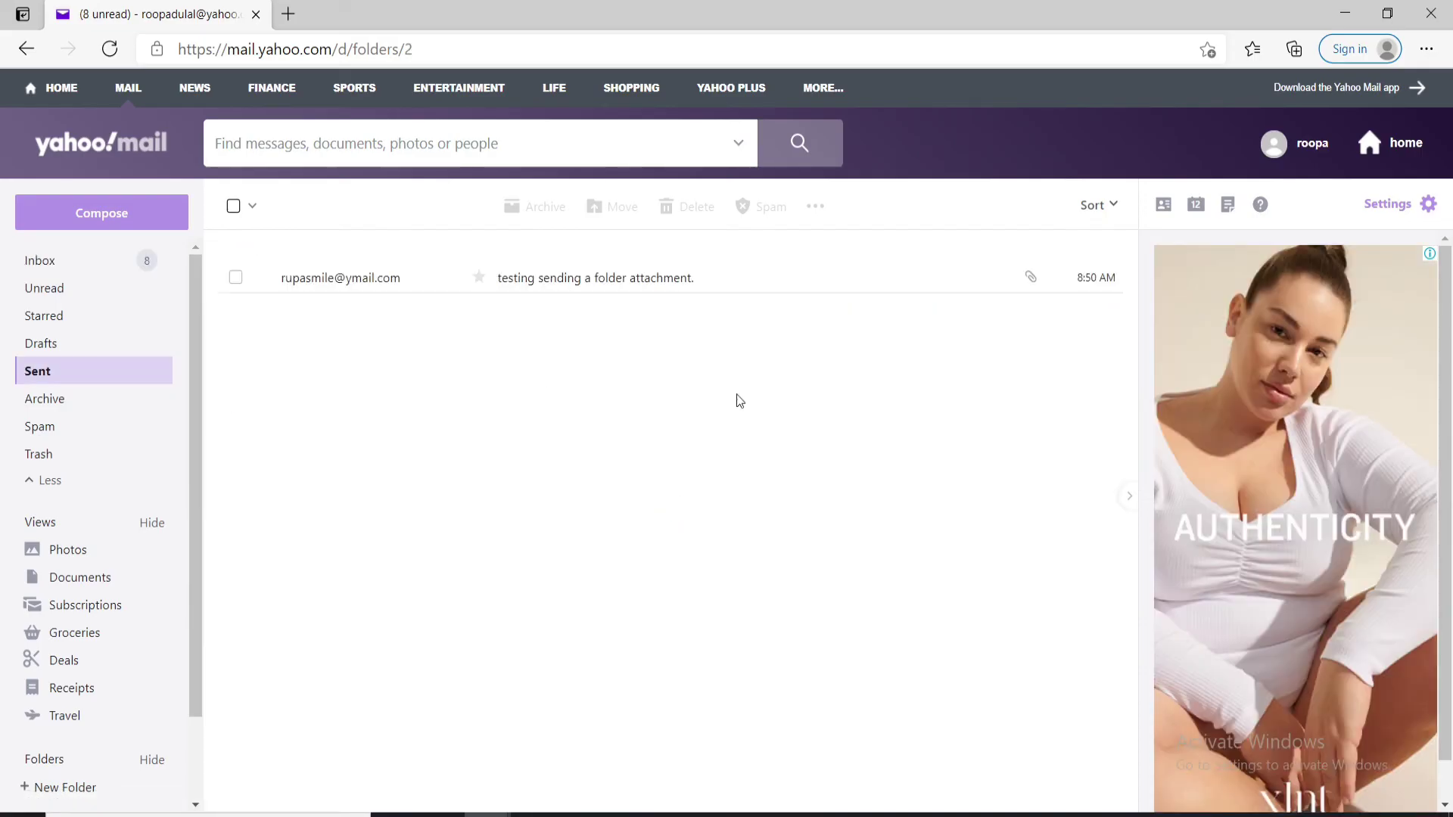